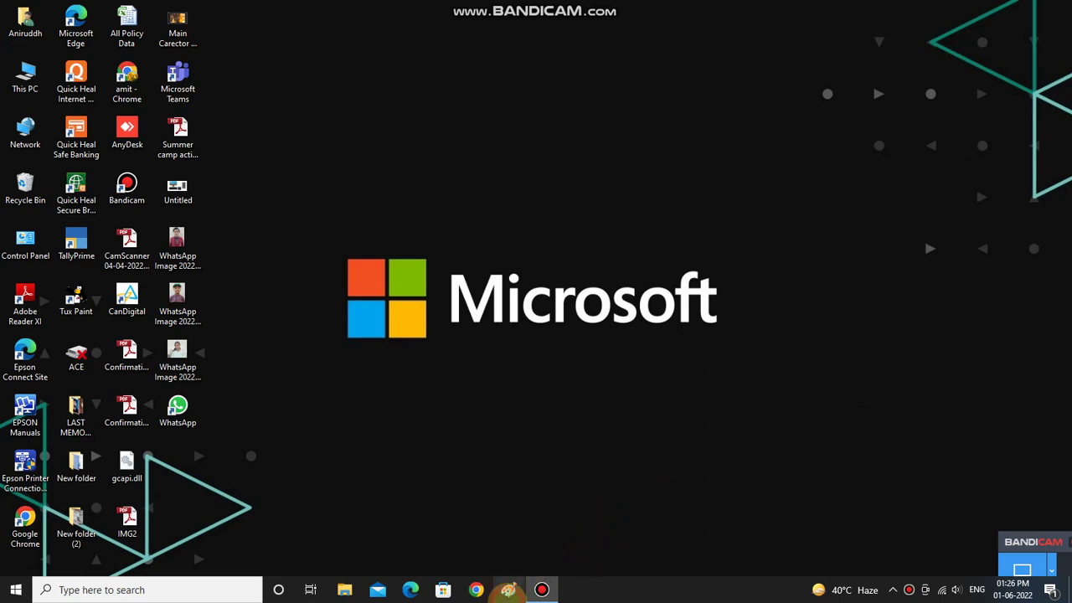
- Choose the Oval shape and set Color 1 to a darker red via Edit colors
{"action": "left_click", "coordinate": [508, 590]}
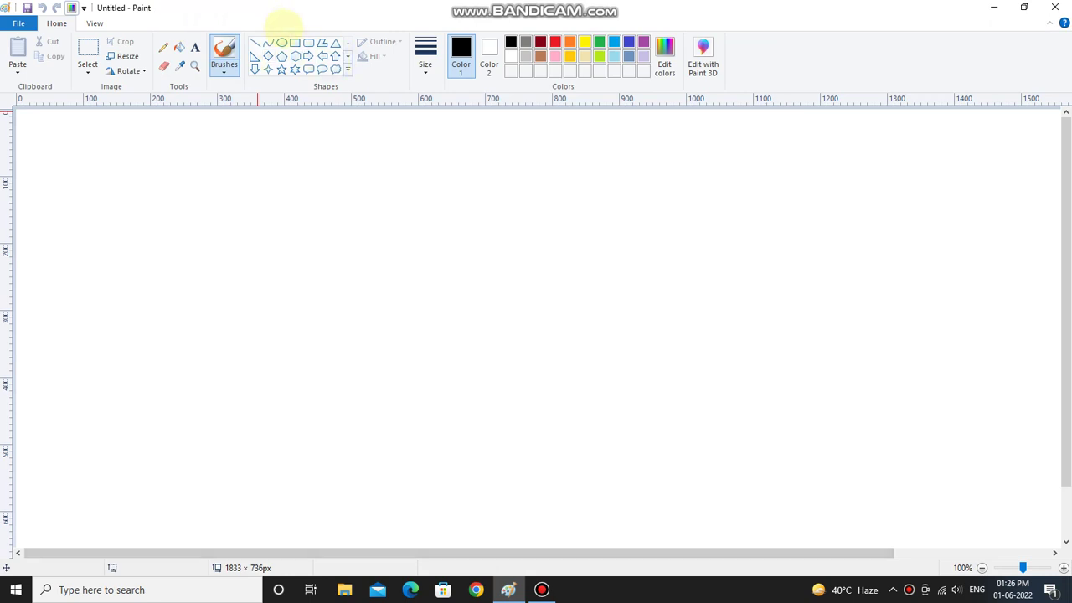
{"action": "left_click", "coordinate": [281, 43]}
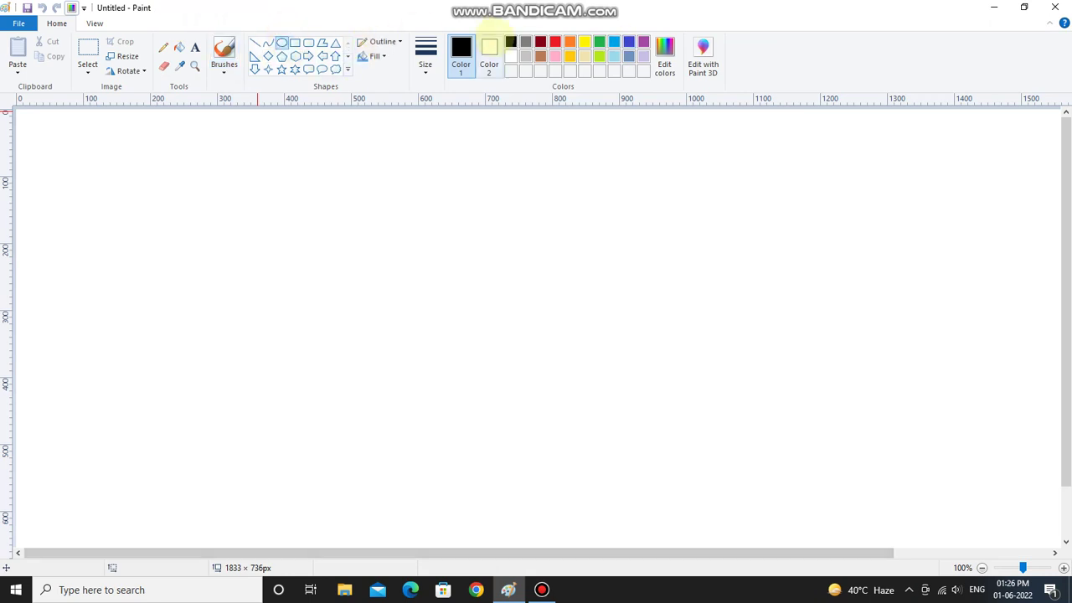
{"action": "left_click", "coordinate": [540, 42]}
{"action": "left_click", "coordinate": [664, 59]}
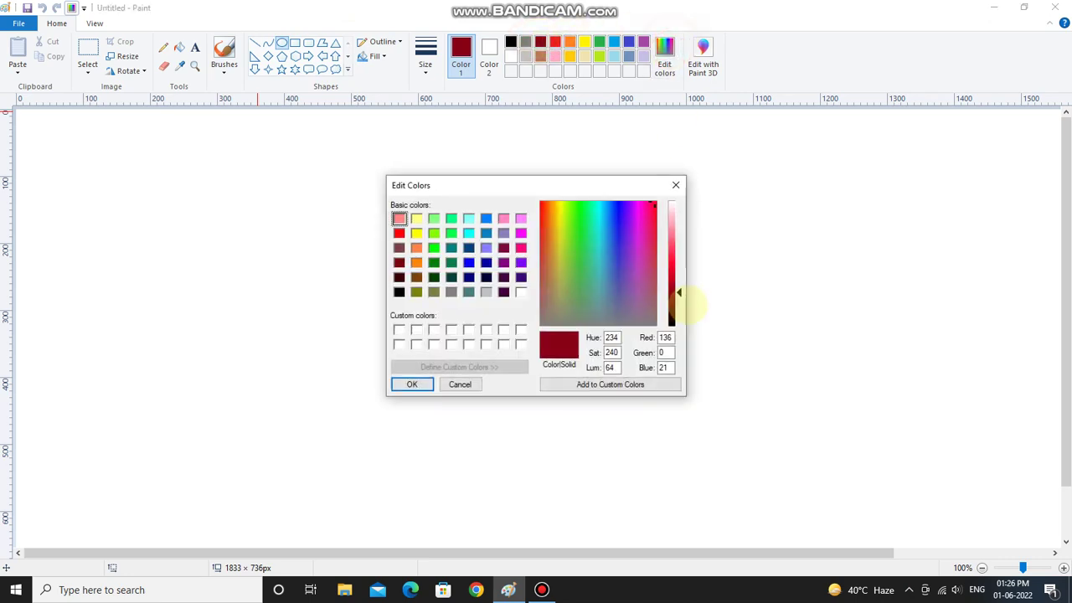
{"action": "left_click_drag", "start_coordinate": [676, 291], "coordinate": [679, 303]}
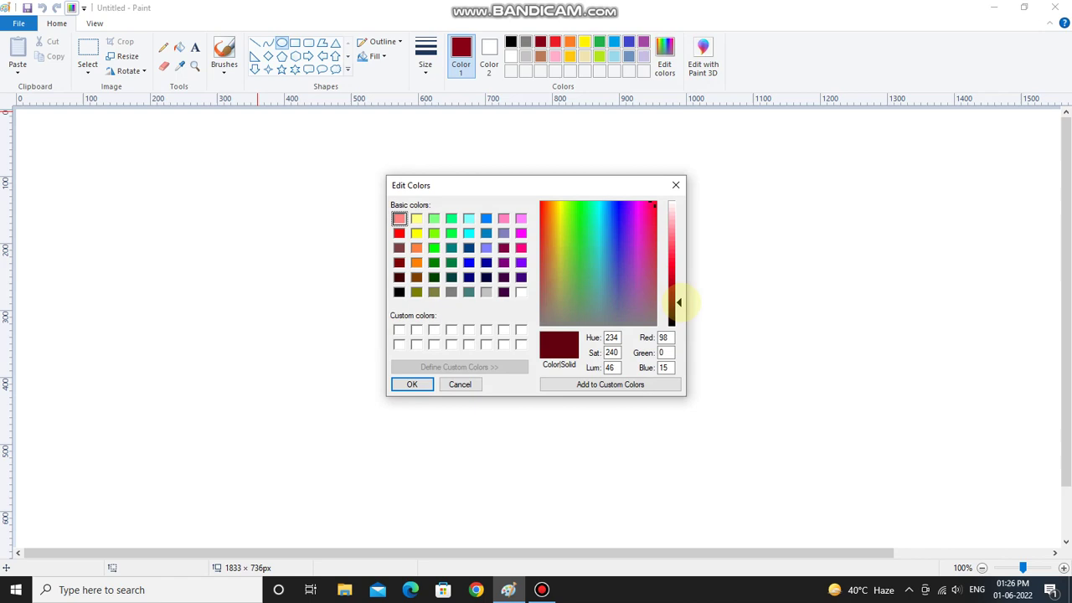
{"action": "left_click", "coordinate": [406, 386]}
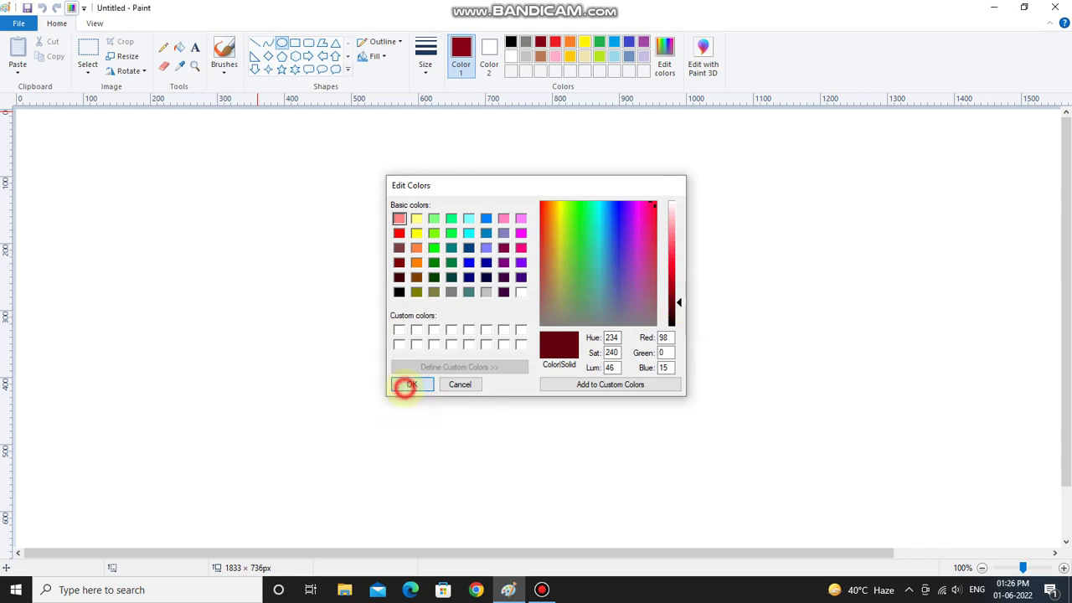
- Draw a large circle of about 612 × 612px, reposition it, and fill it dark red
{"action": "left_click_drag", "start_coordinate": [290, 132], "coordinate": [700, 568]}
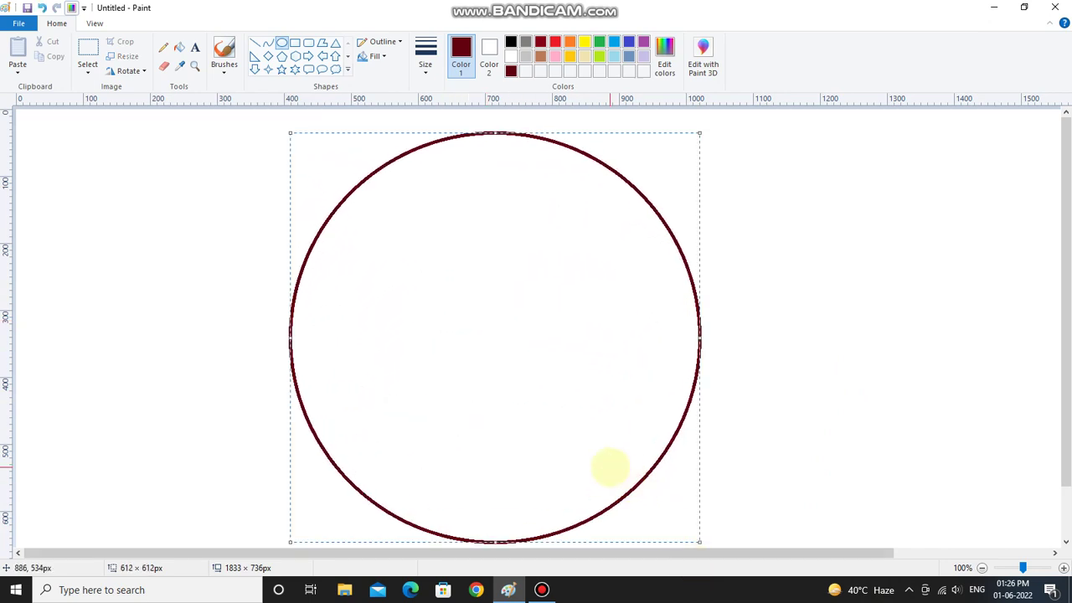
{"action": "left_click_drag", "start_coordinate": [611, 466], "coordinate": [573, 468]}
{"action": "left_click", "coordinate": [896, 422]}
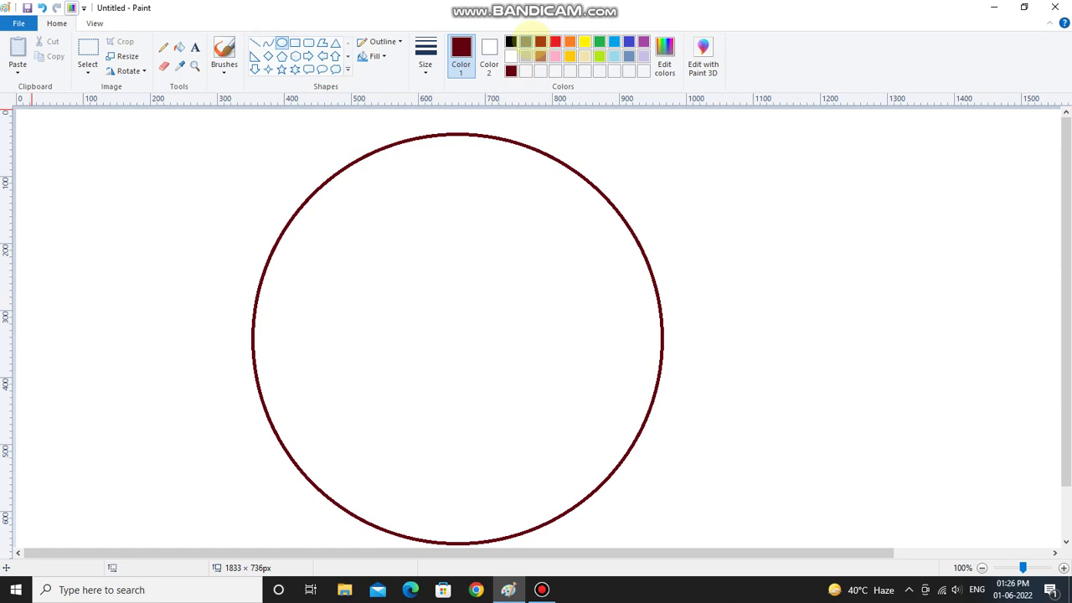
{"action": "left_click", "coordinate": [179, 46]}
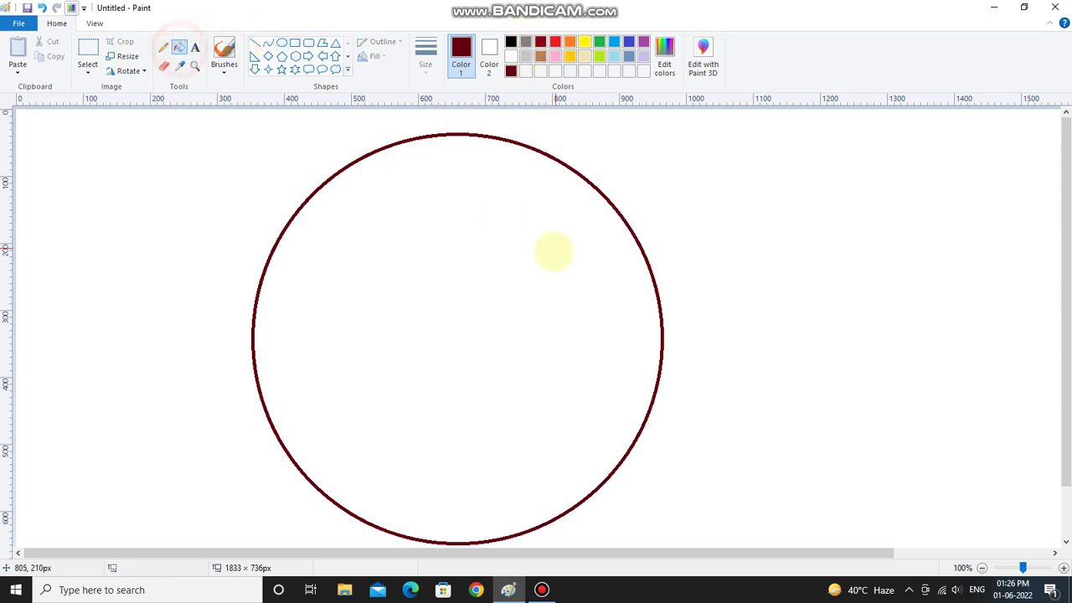
{"action": "left_click", "coordinate": [555, 256]}
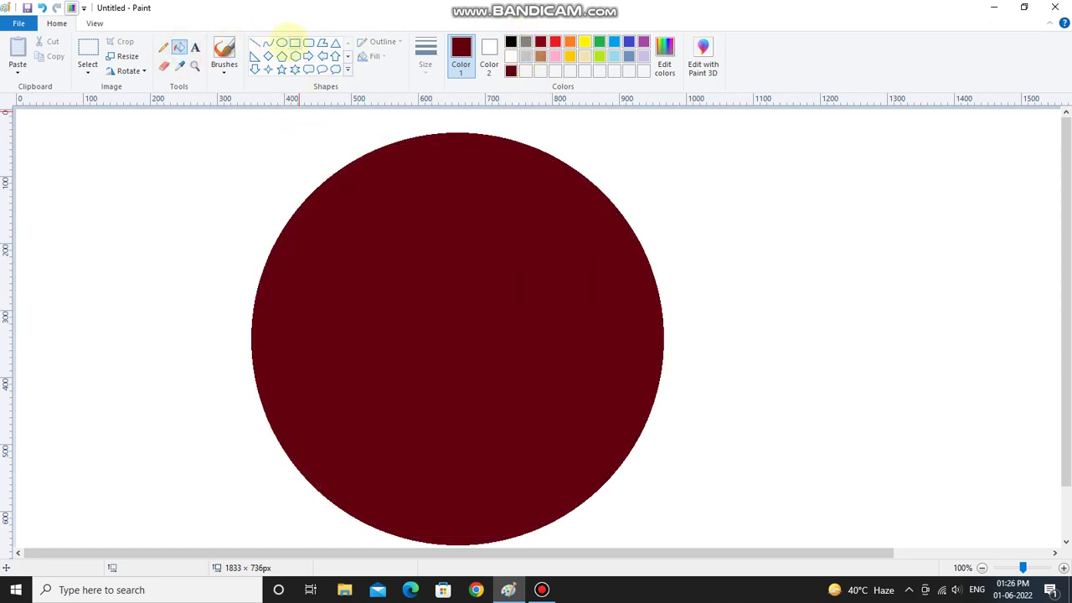
- Draw a 5px white circle outline, about 501px wide, centred inside the red disc
{"action": "left_click", "coordinate": [281, 42]}
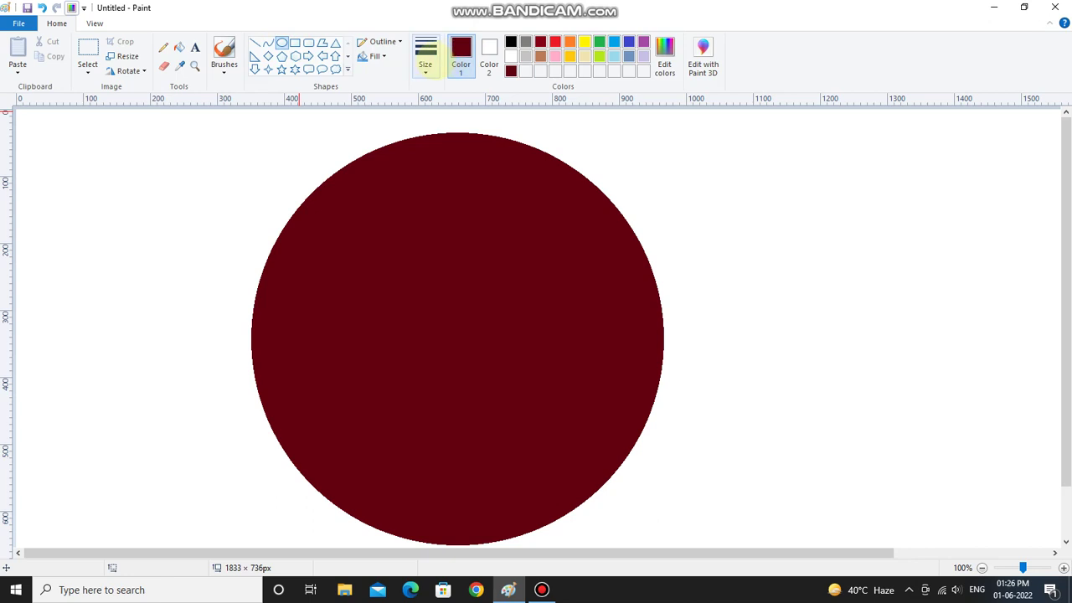
{"action": "left_click", "coordinate": [426, 57]}
{"action": "left_click", "coordinate": [445, 94]}
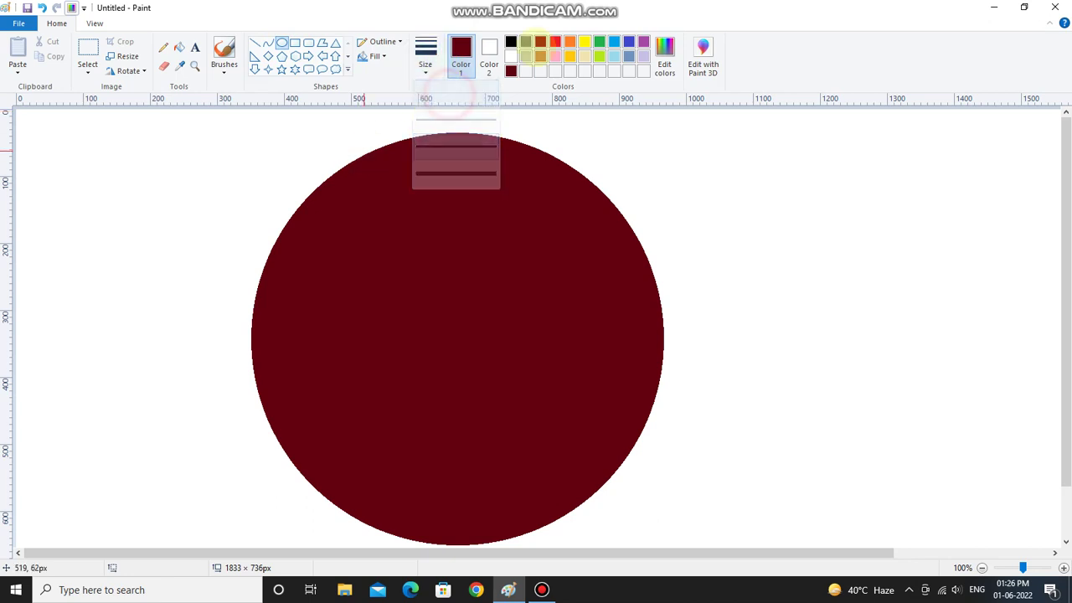
{"action": "left_click", "coordinate": [429, 63]}
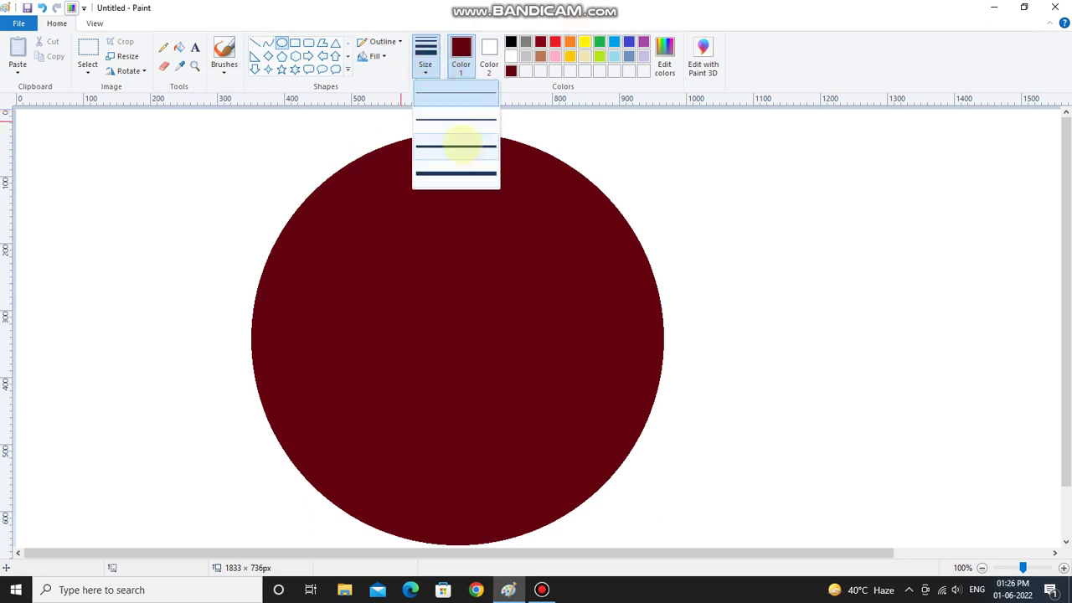
{"action": "left_click", "coordinate": [463, 146]}
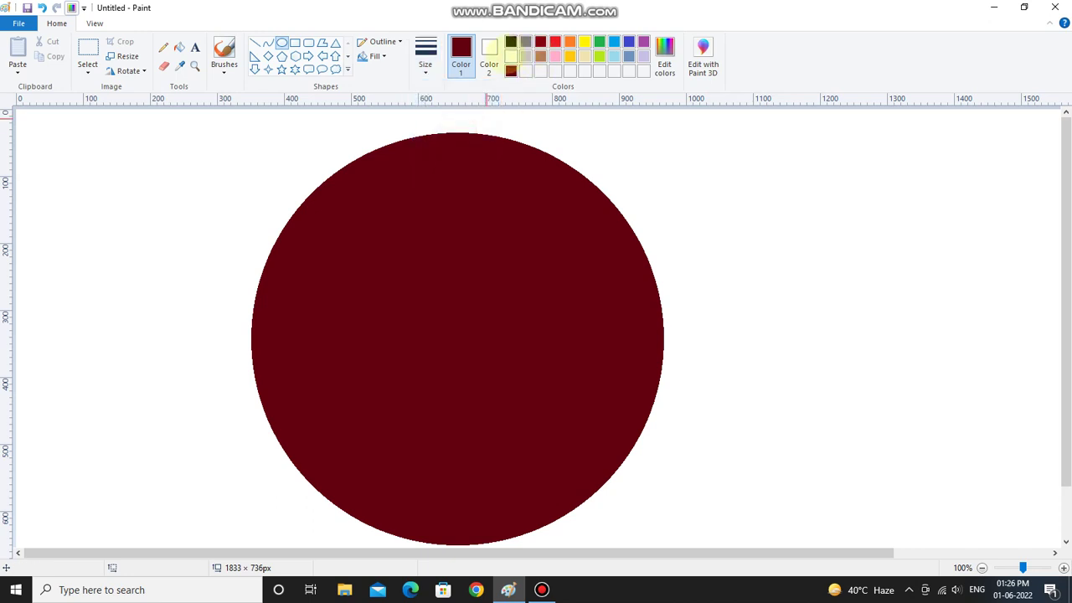
{"action": "left_click", "coordinate": [510, 57]}
{"action": "left_click_drag", "start_coordinate": [406, 157], "coordinate": [740, 489]}
{"action": "left_click_drag", "start_coordinate": [560, 357], "coordinate": [455, 371]}
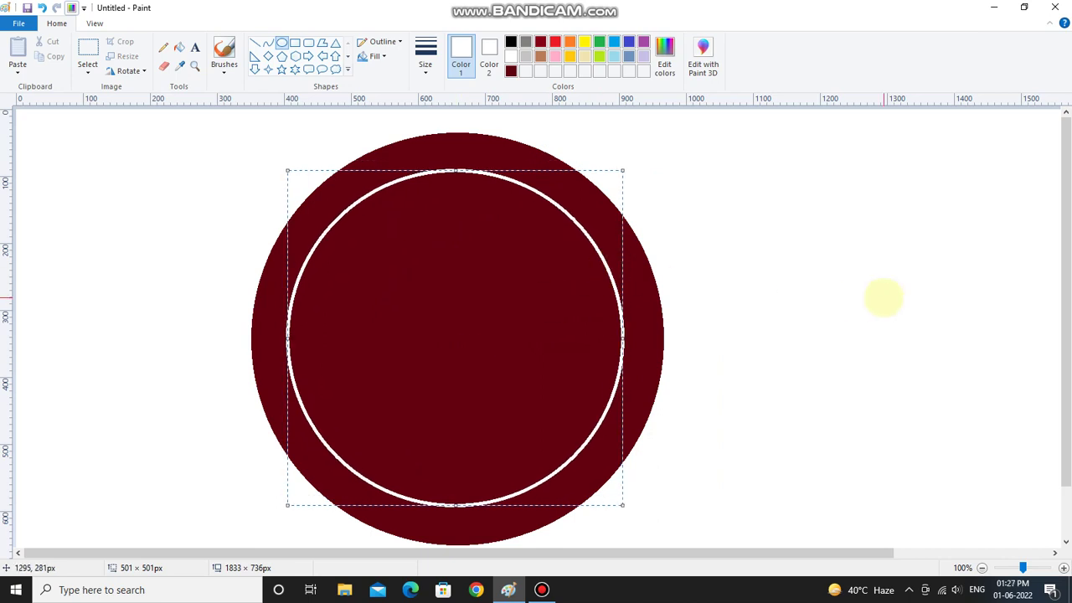
- Erase the ring's upper-right section with the Eraser, using dark red as Color 2
{"action": "left_click", "coordinate": [883, 297]}
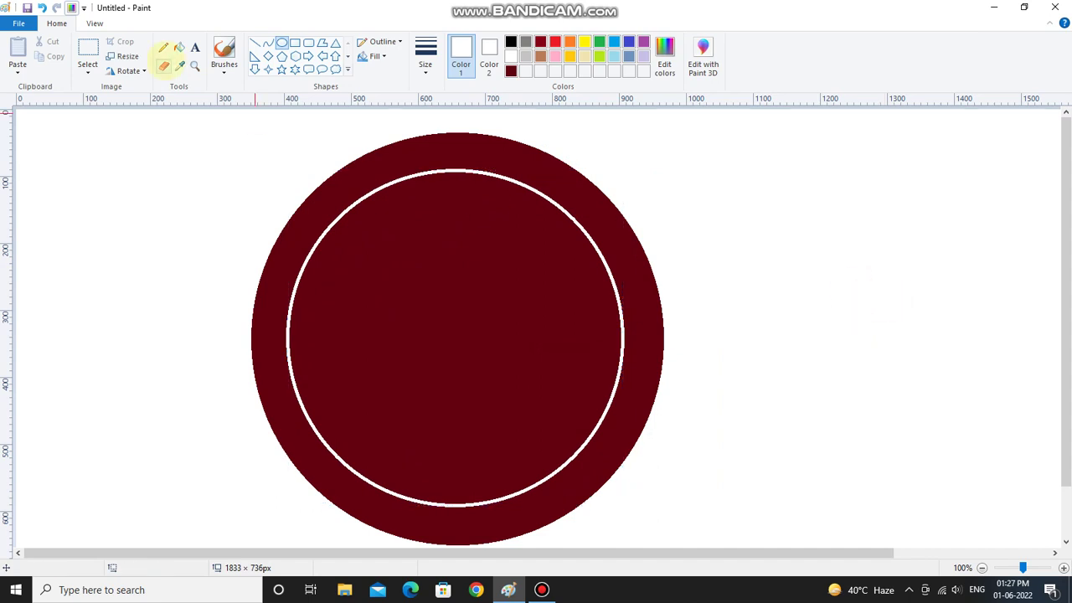
{"action": "left_click", "coordinate": [163, 66]}
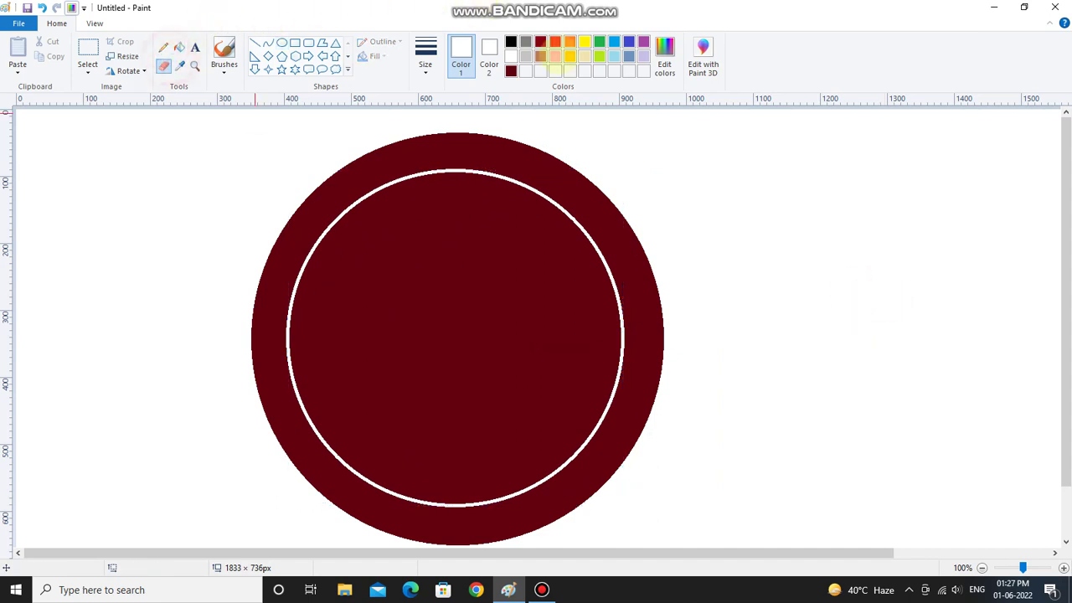
{"action": "left_click", "coordinate": [491, 60]}
{"action": "left_click", "coordinate": [510, 71]}
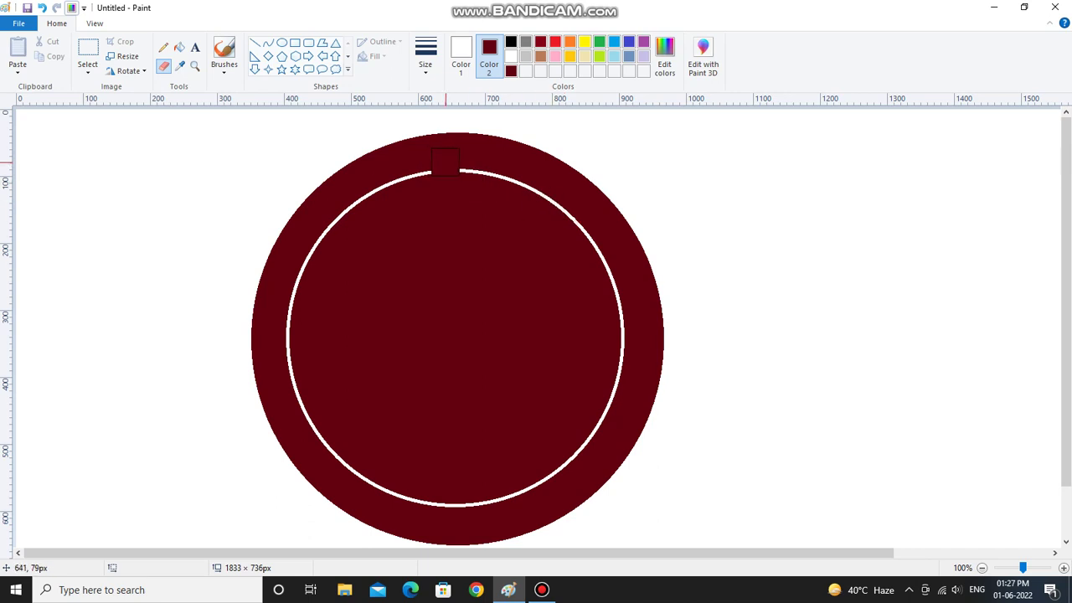
{"action": "mouse_move", "coordinate": [445, 162]}
{"action": "left_mouse_down"}
{"action": "mouse_move", "coordinate": [525, 194]}
{"action": "mouse_move", "coordinate": [591, 254]}
{"action": "mouse_move", "coordinate": [616, 325]}
{"action": "mouse_move", "coordinate": [598, 404]}
{"action": "left_mouse_up"}
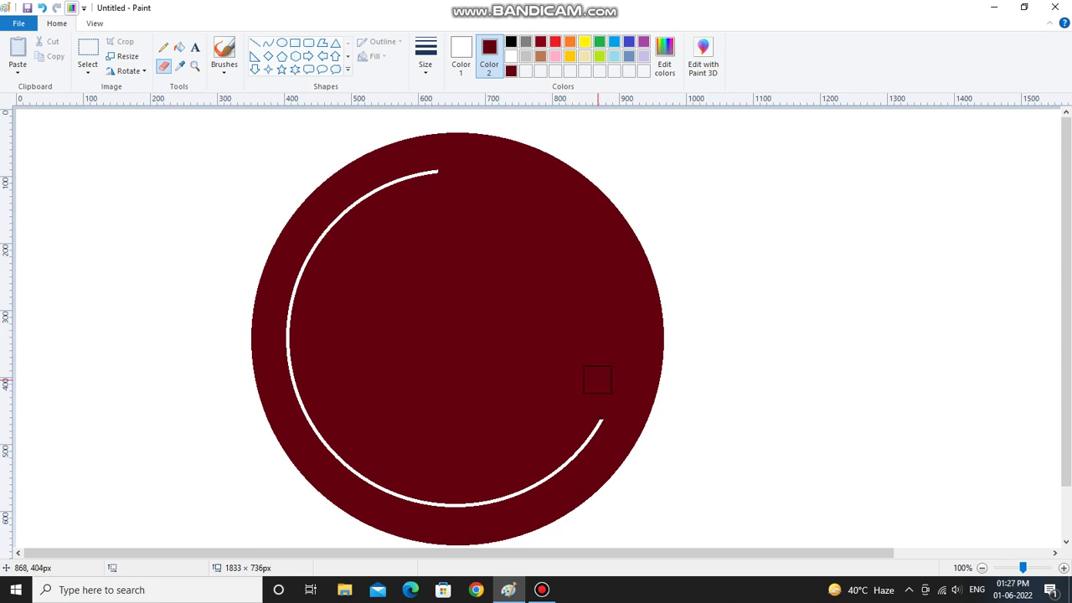
{"action": "left_click", "coordinate": [256, 42]}
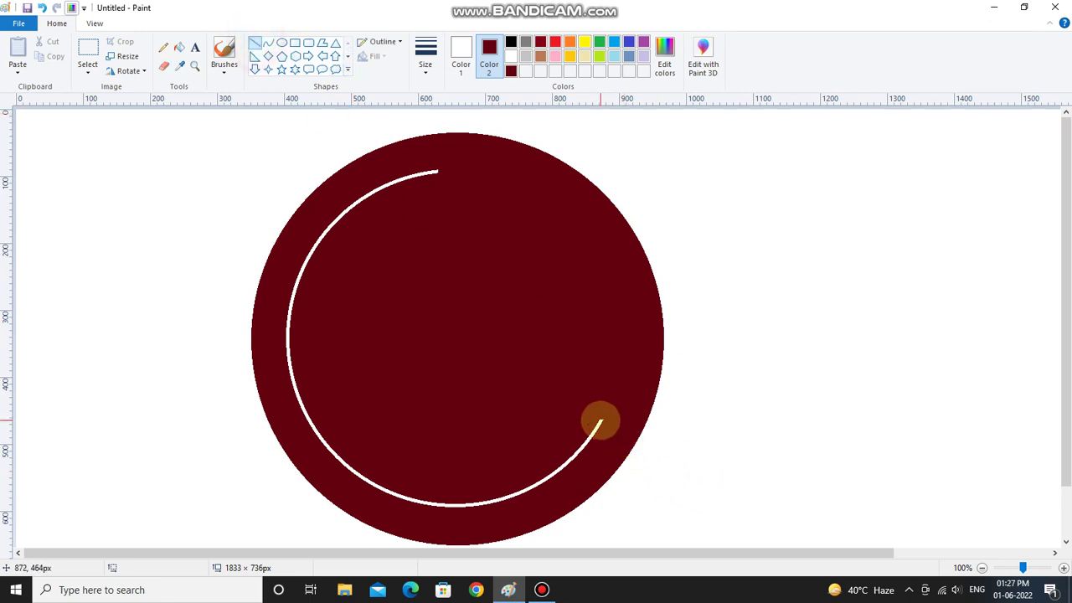
- Draw the white G crossbar, then a thickest-width white L with vertical and base strokes
{"action": "mouse_move", "coordinate": [600, 421]}
{"action": "left_mouse_down"}
{"action": "mouse_move", "coordinate": [527, 416]}
{"action": "mouse_move", "coordinate": [471, 438]}
{"action": "mouse_move", "coordinate": [465, 467]}
{"action": "left_mouse_up"}
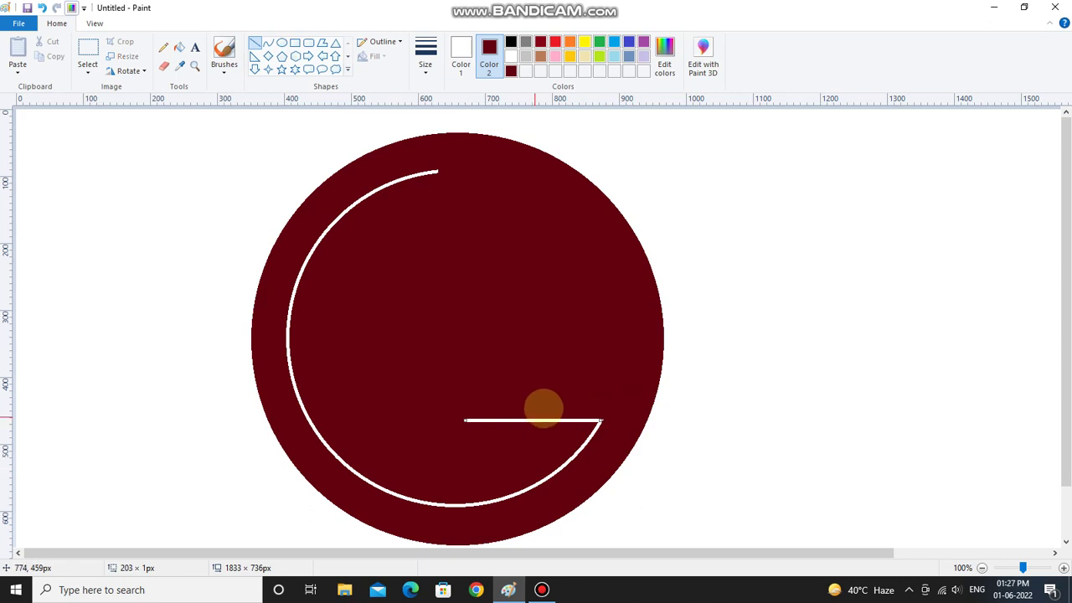
{"action": "left_click", "coordinate": [542, 333]}
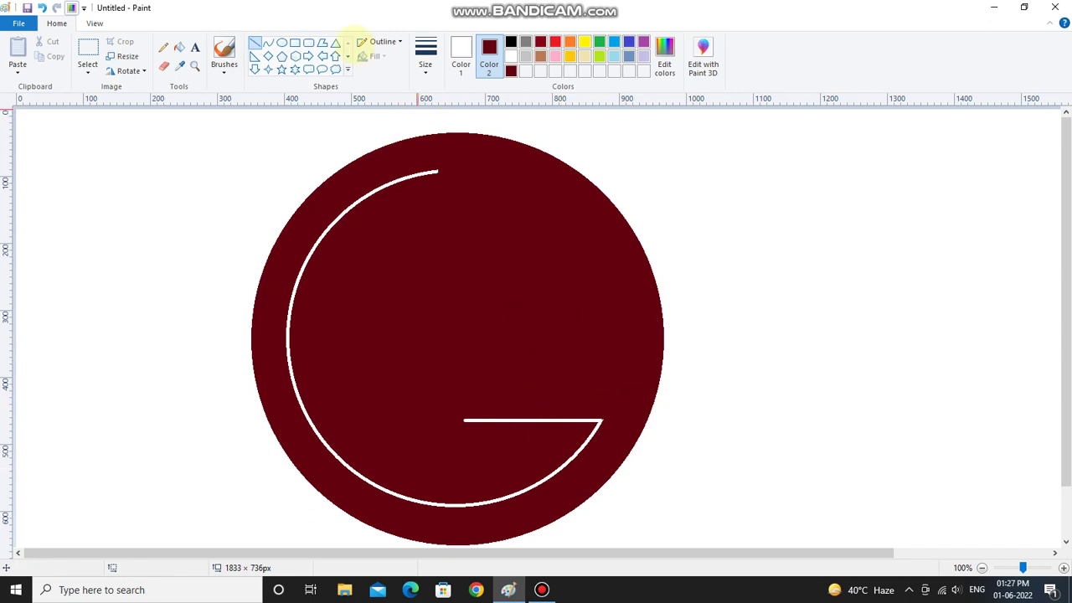
{"action": "left_click", "coordinate": [425, 57]}
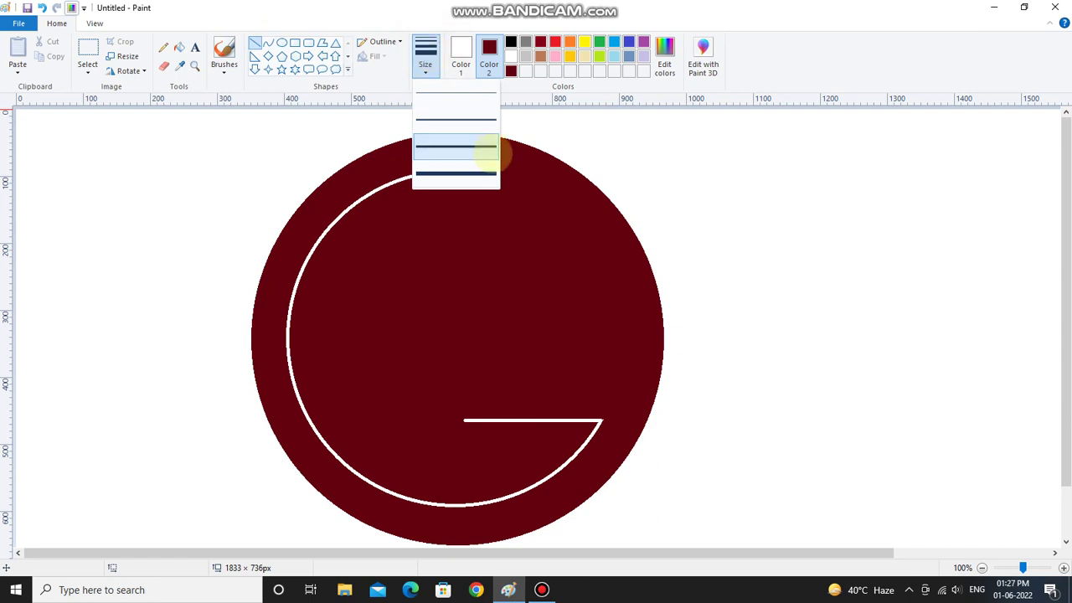
{"action": "left_click", "coordinate": [445, 178]}
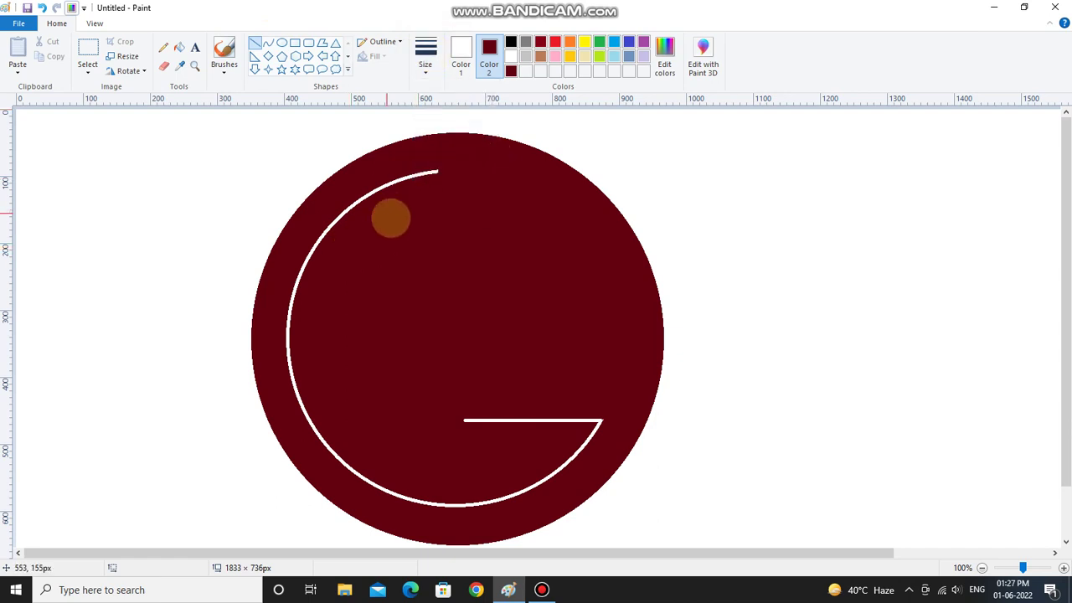
{"action": "left_click_drag", "start_coordinate": [390, 218], "coordinate": [392, 406]}
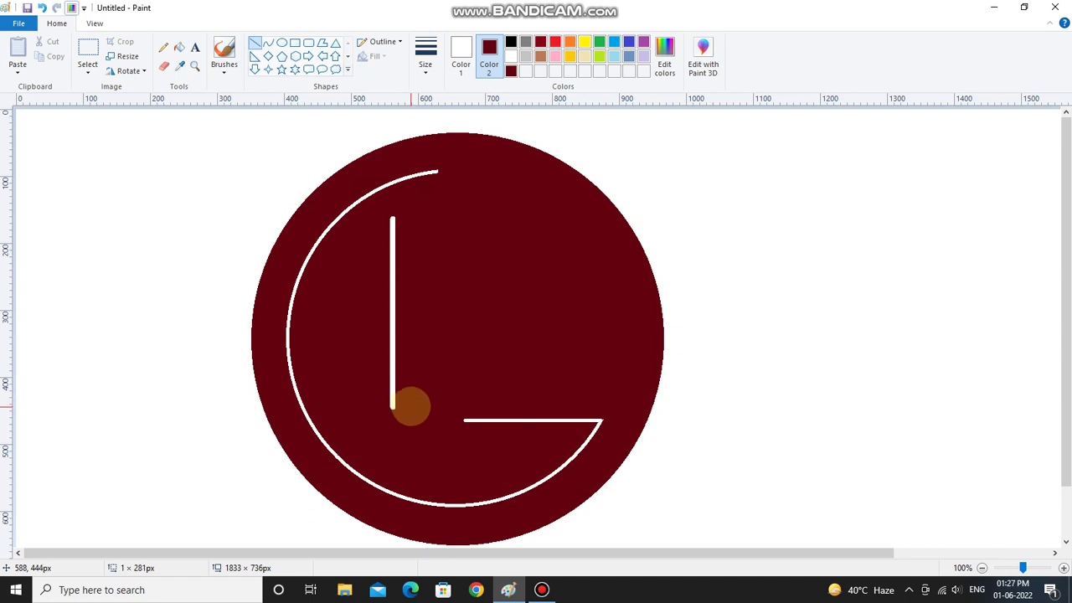
{"action": "left_click", "coordinate": [559, 298]}
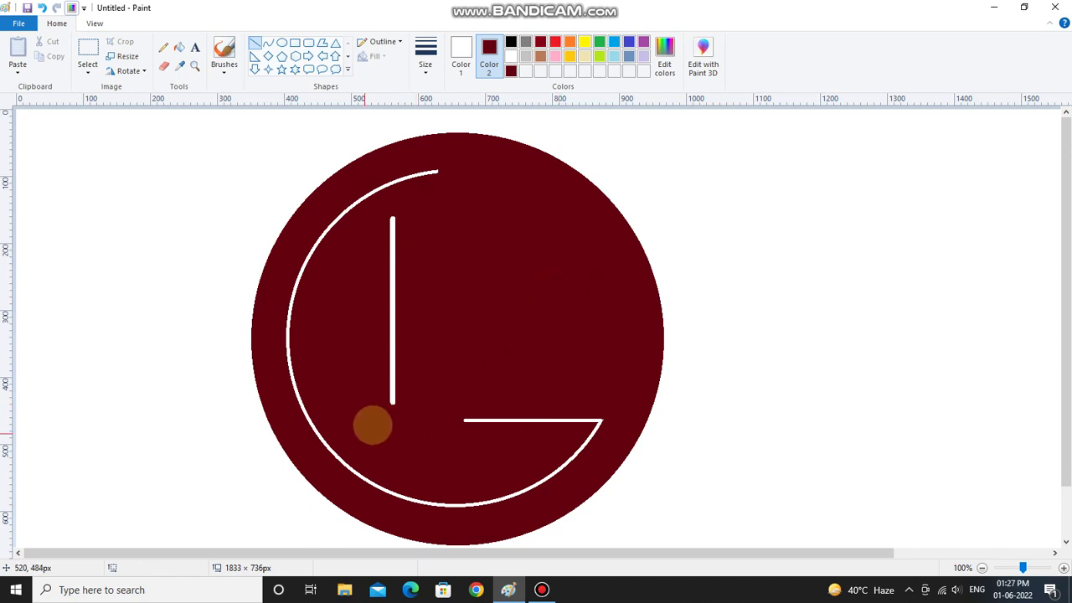
{"action": "mouse_move", "coordinate": [390, 399]}
{"action": "left_mouse_down"}
{"action": "mouse_move", "coordinate": [528, 390]}
{"action": "mouse_move", "coordinate": [505, 403]}
{"action": "left_mouse_up"}
{"action": "left_click", "coordinate": [569, 303]}
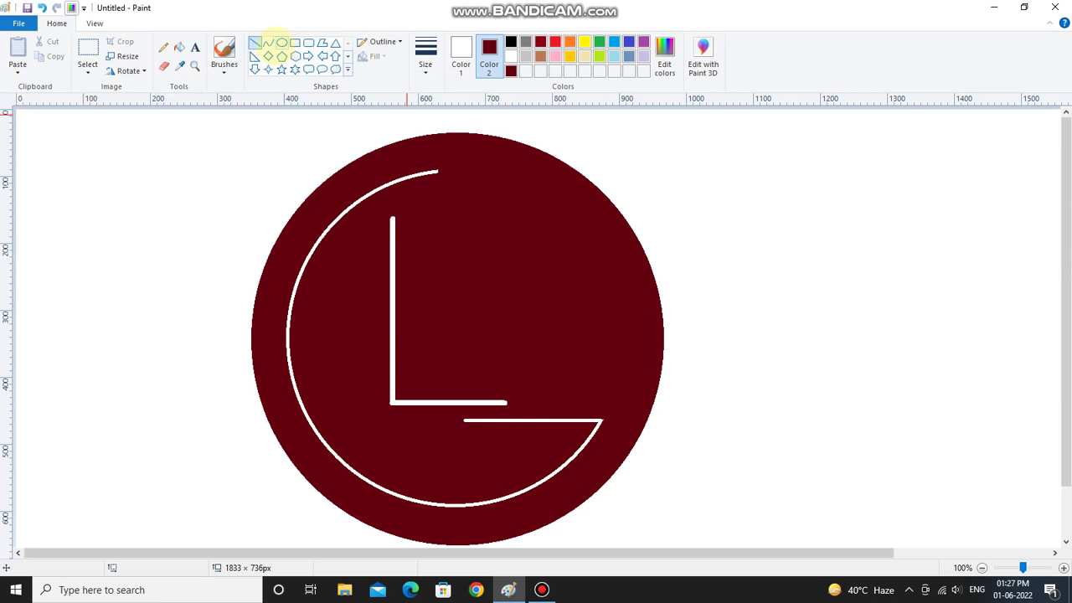
- Draw a small circle beside the L's top, nudge it left, and fill it solid white
{"action": "left_click", "coordinate": [280, 43]}
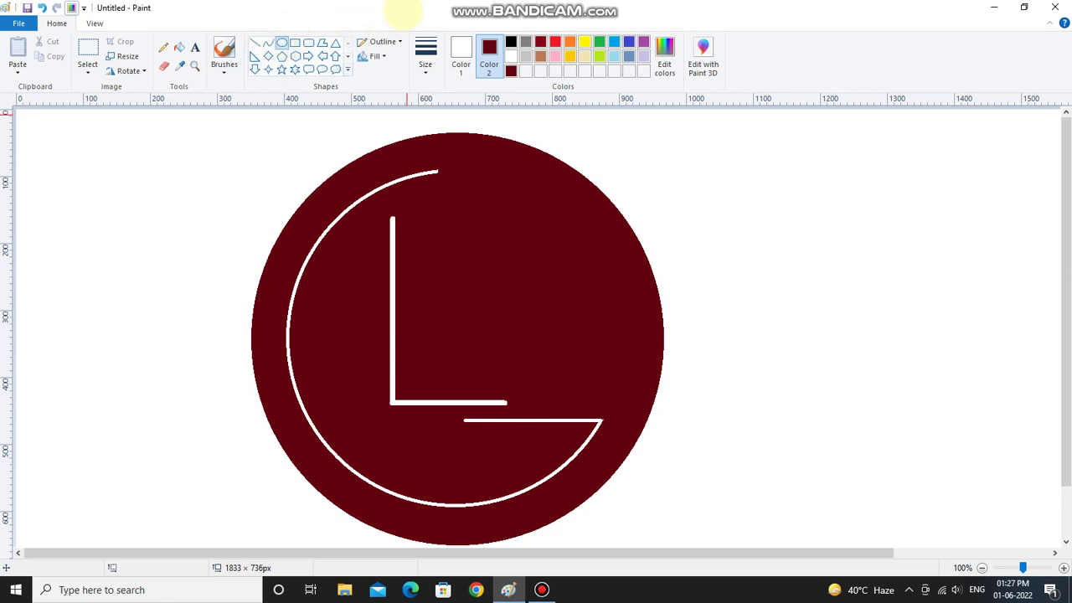
{"action": "left_click_drag", "start_coordinate": [351, 232], "coordinate": [377, 311]}
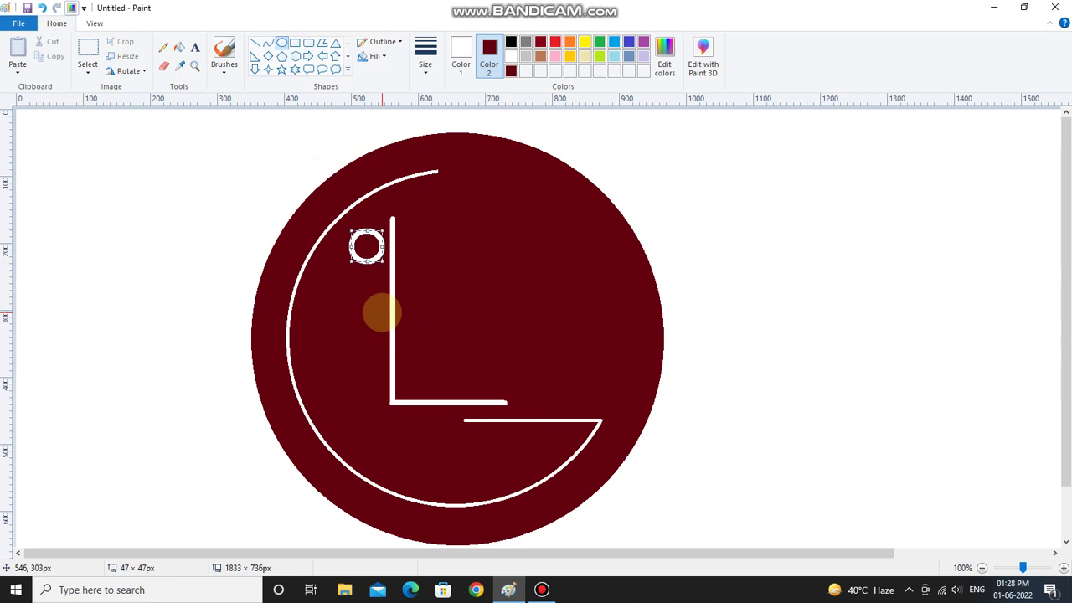
{"action": "key", "text": "Left"}
{"action": "key", "text": "Left"}
{"action": "key", "text": "Left"}
{"action": "key", "text": "Left"}
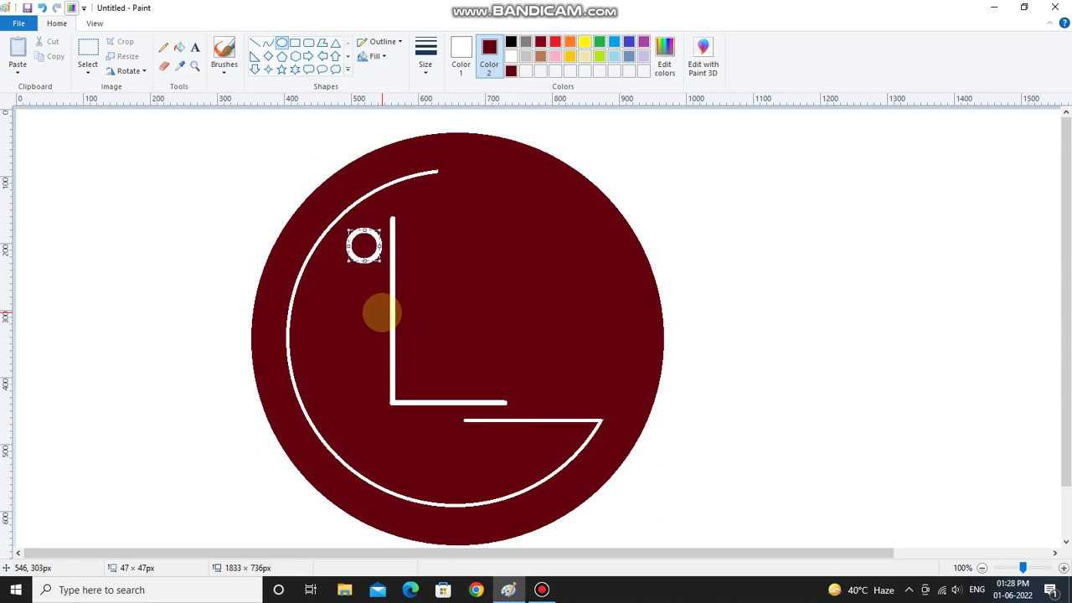
{"action": "left_click", "coordinate": [247, 229]}
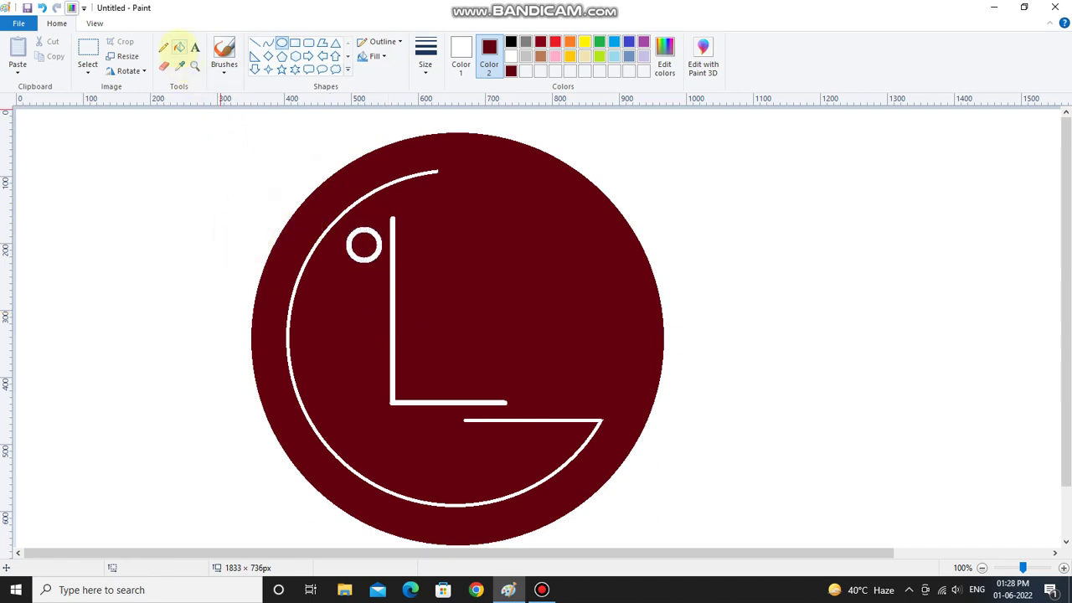
{"action": "left_click", "coordinate": [179, 47]}
{"action": "left_click", "coordinate": [363, 245]}
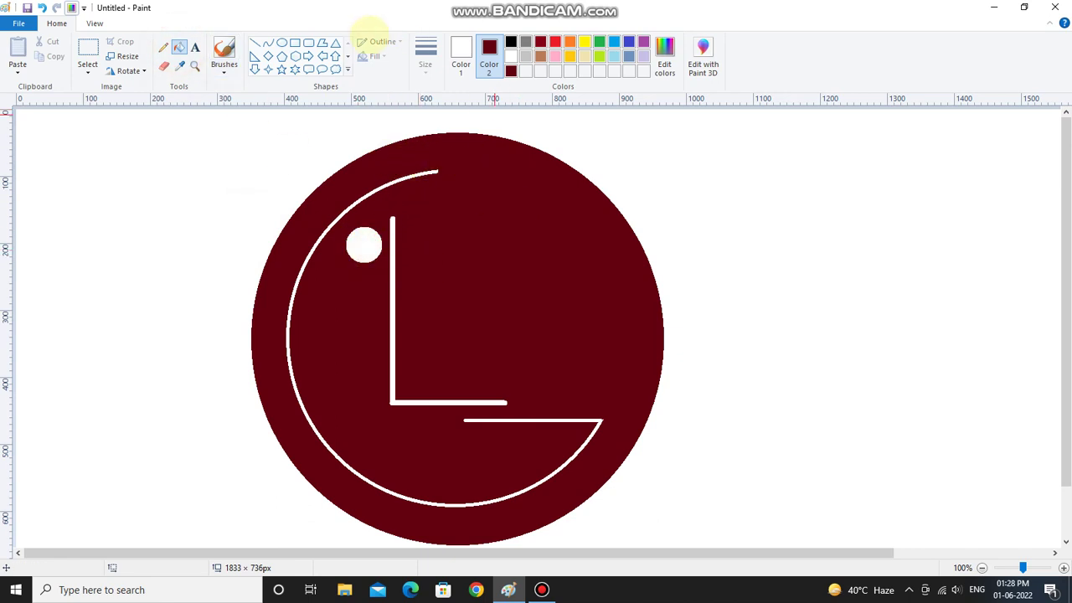
- Type 'LG' in black Calibri 22 in a text box and move it beside the disc
{"action": "left_click", "coordinate": [199, 46]}
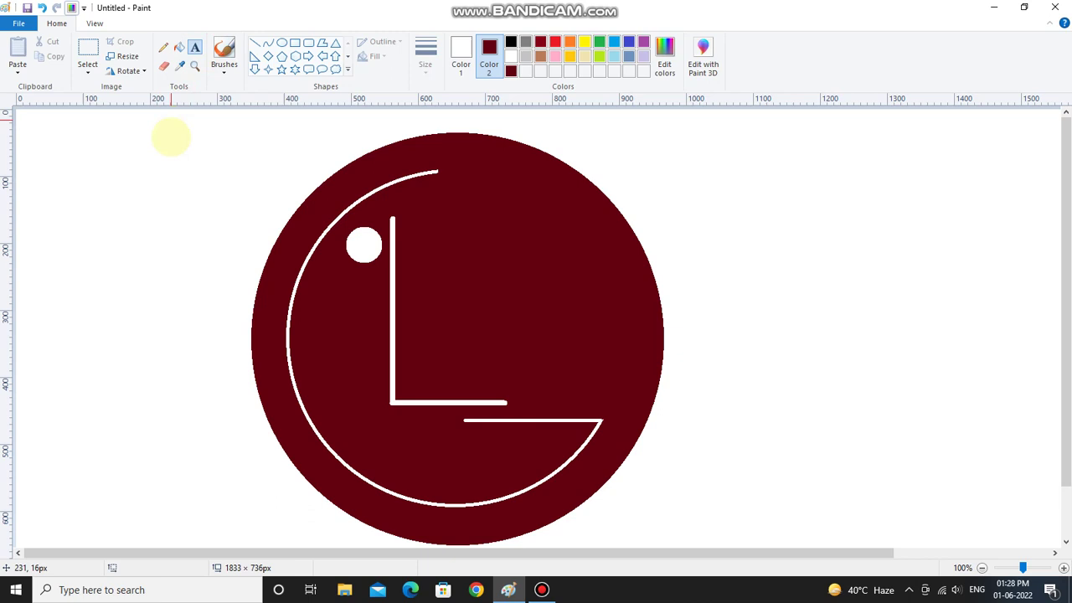
{"action": "left_click_drag", "start_coordinate": [45, 153], "coordinate": [225, 287]}
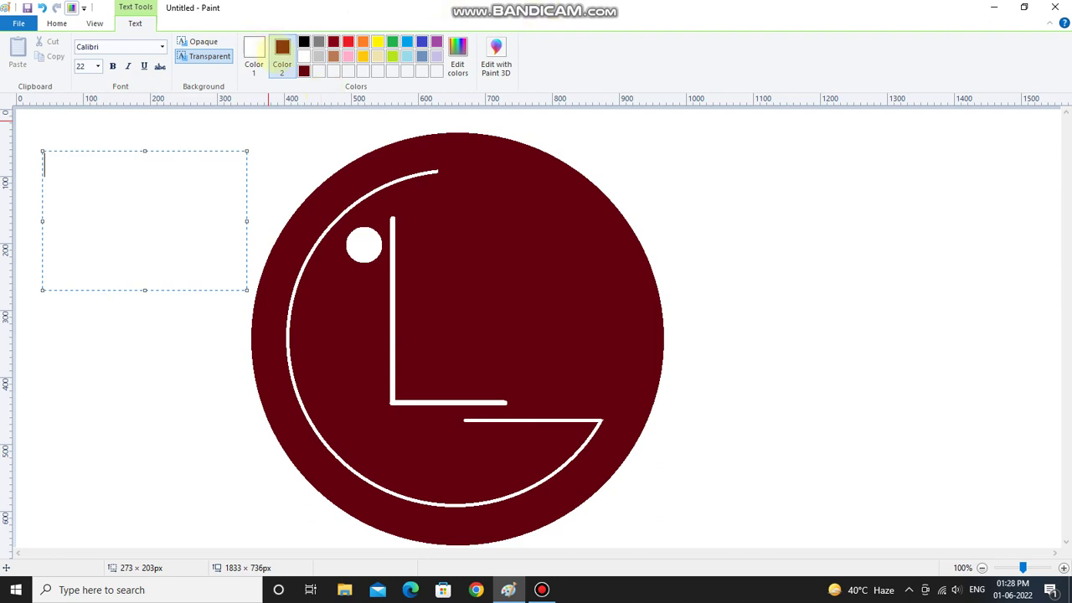
{"action": "left_click", "coordinate": [303, 56]}
{"action": "left_click", "coordinate": [253, 54]}
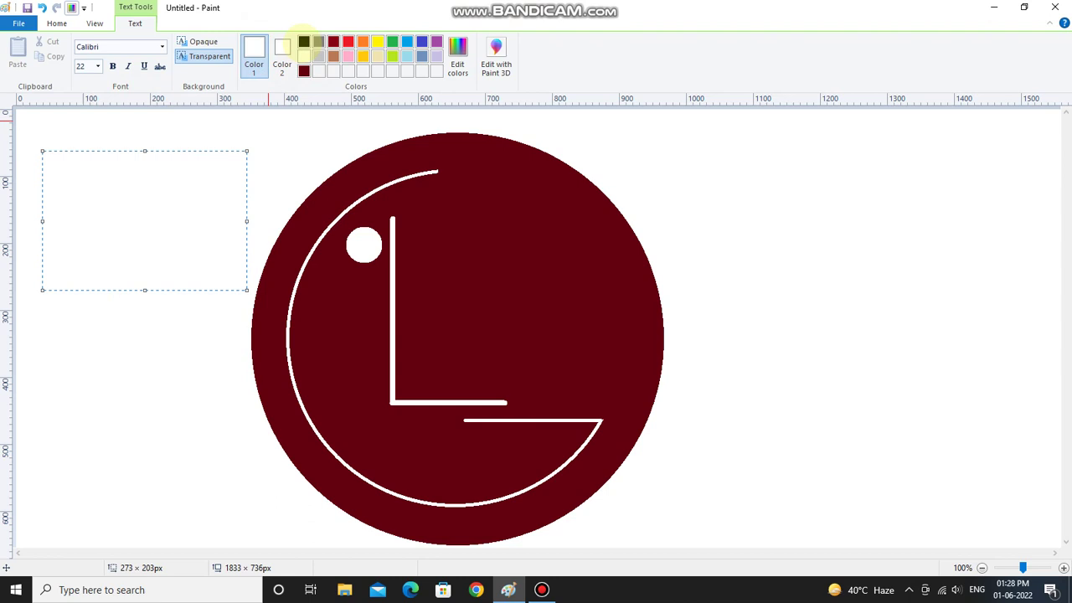
{"action": "left_click", "coordinate": [303, 42]}
{"action": "type", "text": "LG"}
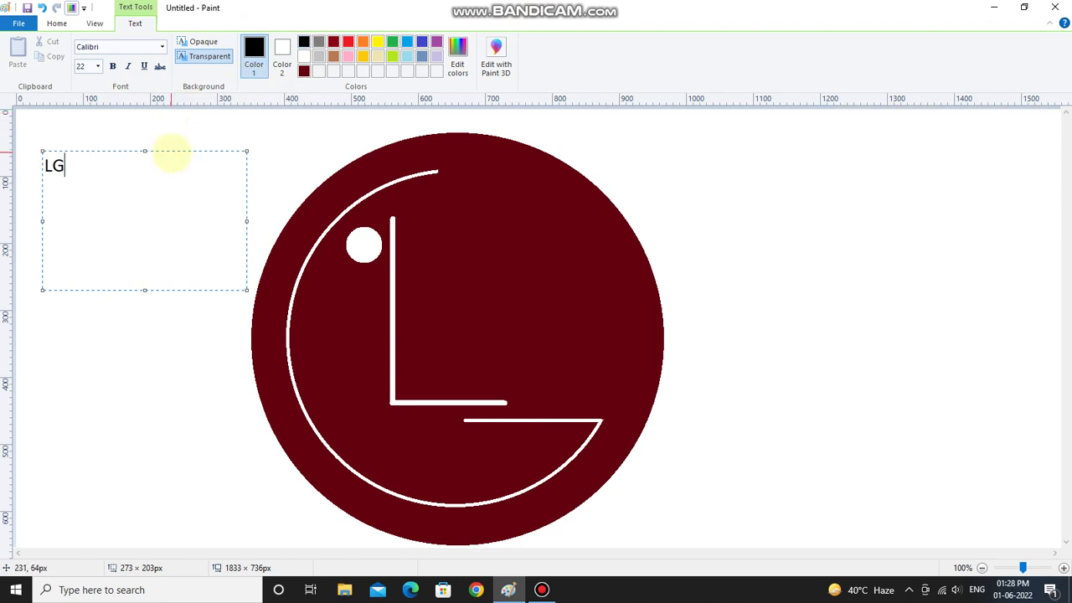
{"action": "mouse_move", "coordinate": [170, 150]}
{"action": "left_mouse_down"}
{"action": "mouse_move", "coordinate": [295, 222]}
{"action": "mouse_move", "coordinate": [334, 225]}
{"action": "left_mouse_up"}
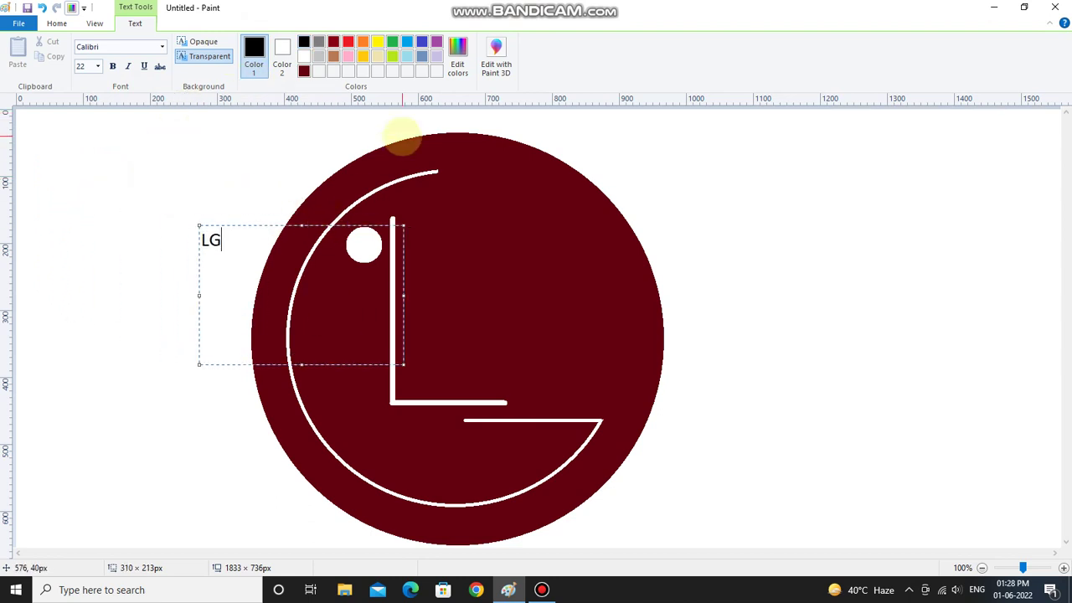
- Commit 'LG' and add red 'Sub' text in a box right of the disc
{"action": "left_click", "coordinate": [401, 134]}
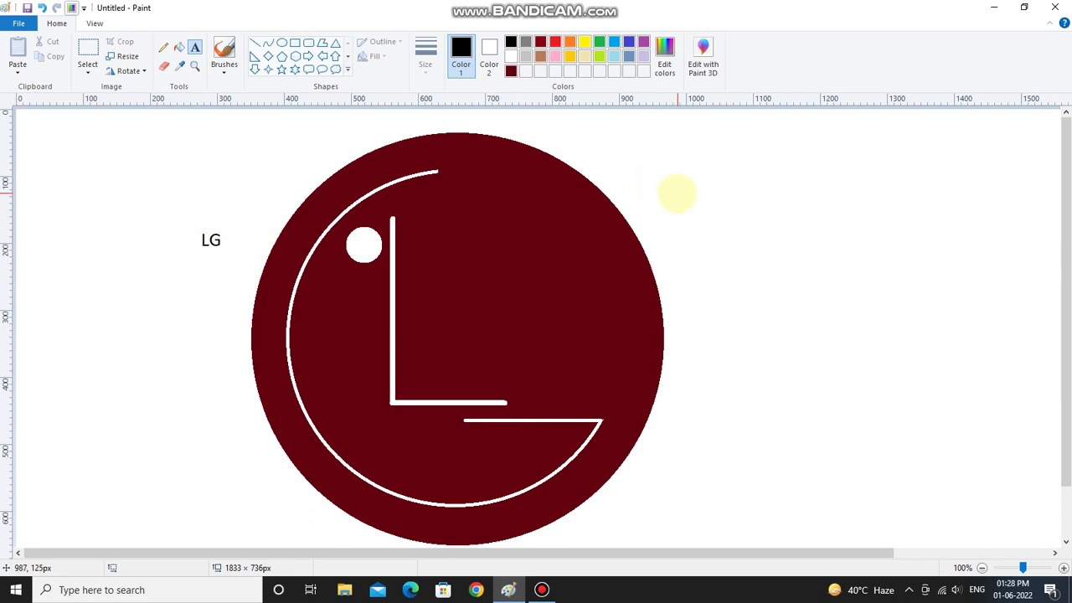
{"action": "left_click_drag", "start_coordinate": [670, 184], "coordinate": [872, 307]}
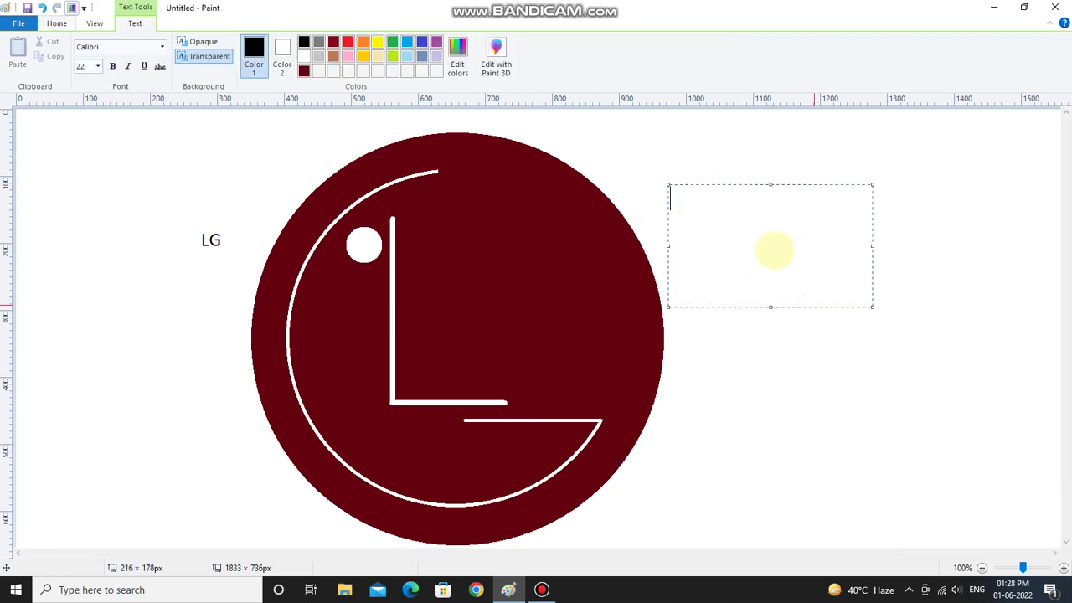
{"action": "left_click", "coordinate": [348, 41]}
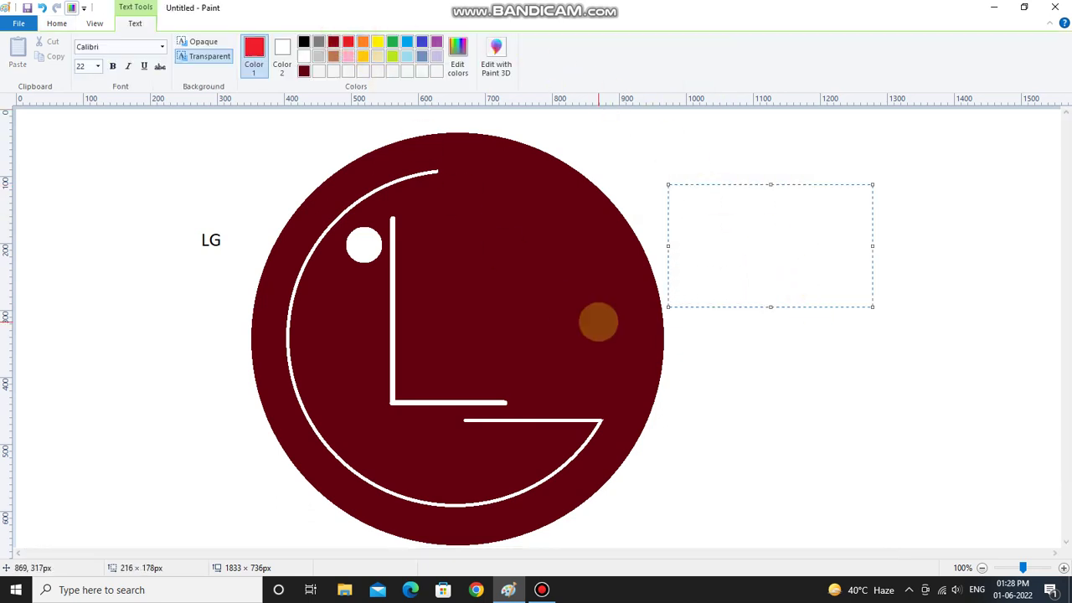
{"action": "type", "text": "Sub"}
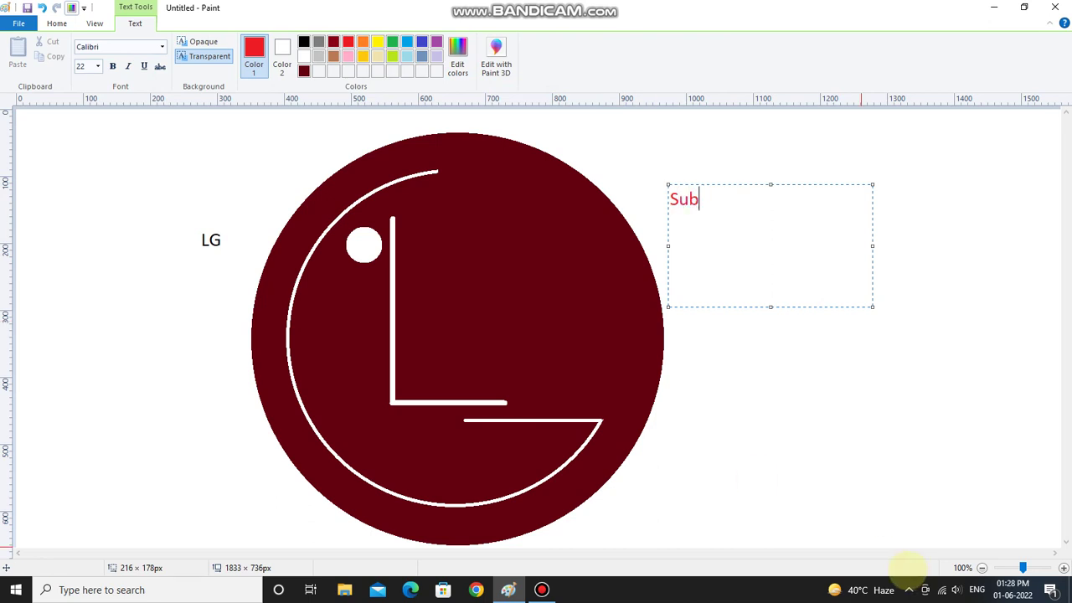
{"action": "left_click", "coordinate": [794, 451]}
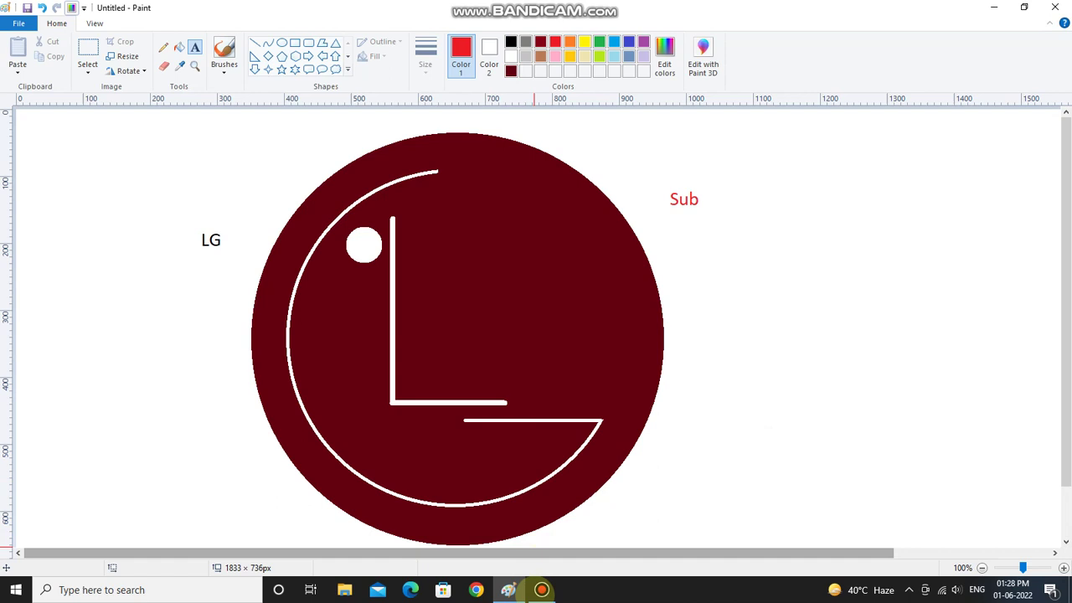
{"action": "left_click", "coordinate": [540, 589]}
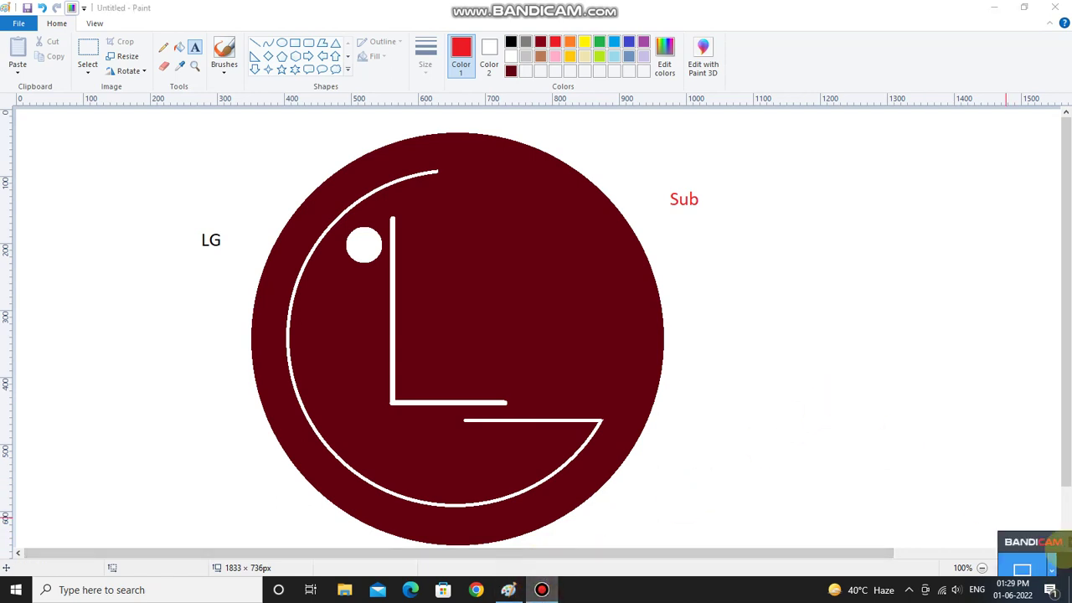